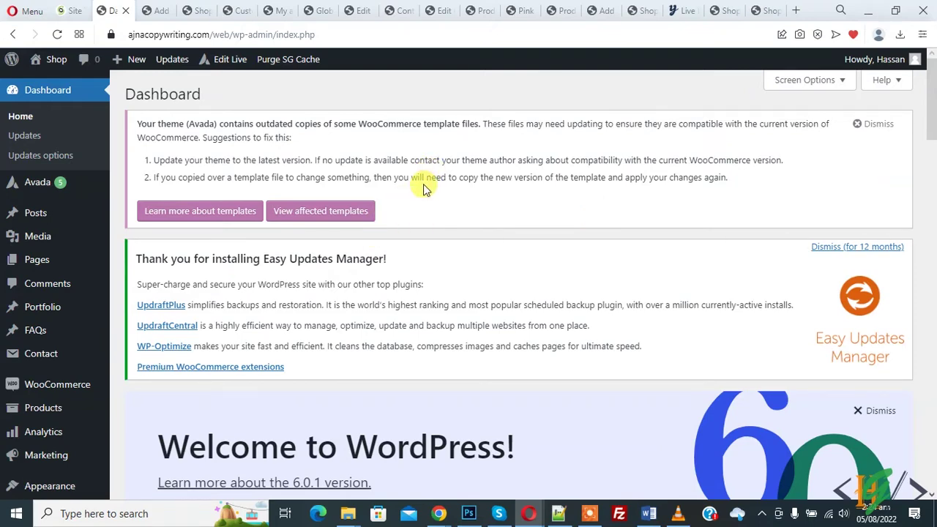
Find the WordPress Persistent Login plugin in the plugin directory, then install and activate it
scroll(383, 234, down, 3)
mouse_move(56, 338)
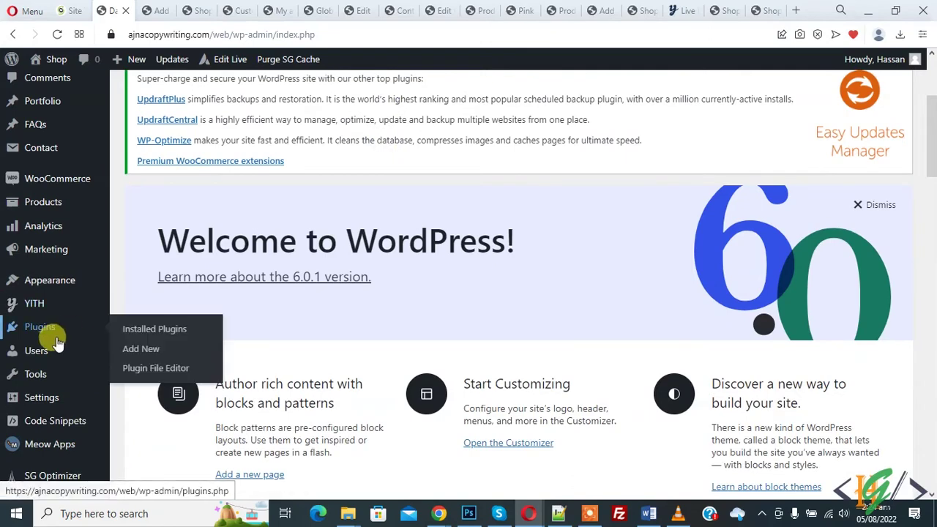
click(134, 351)
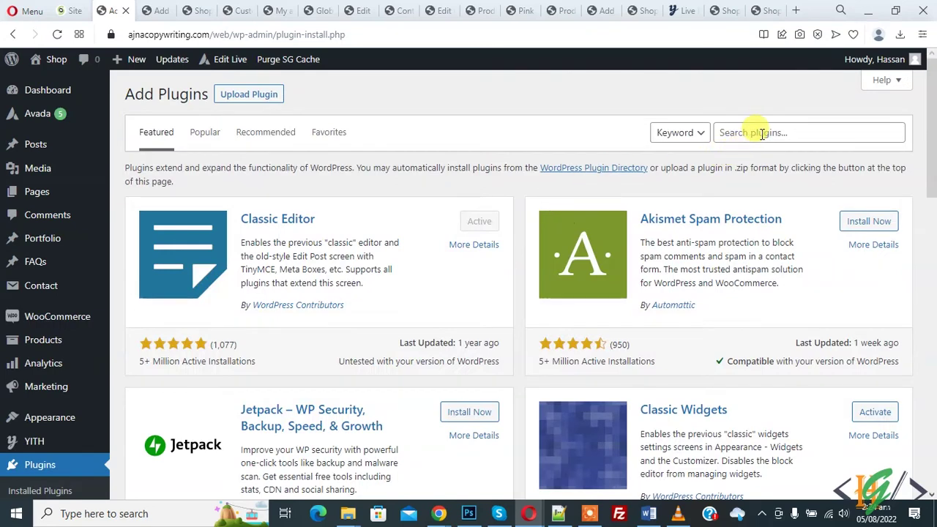
click(753, 131)
text(WordPress Persistent Login)
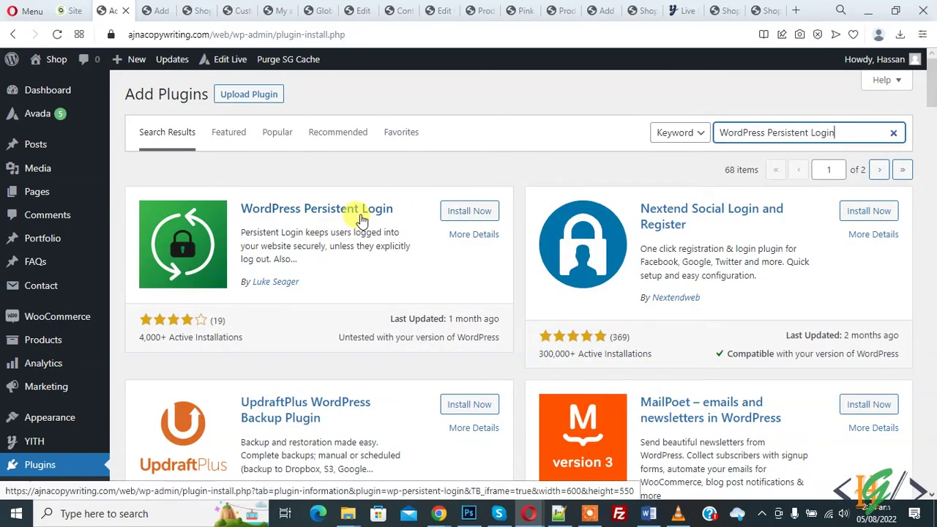
click(450, 211)
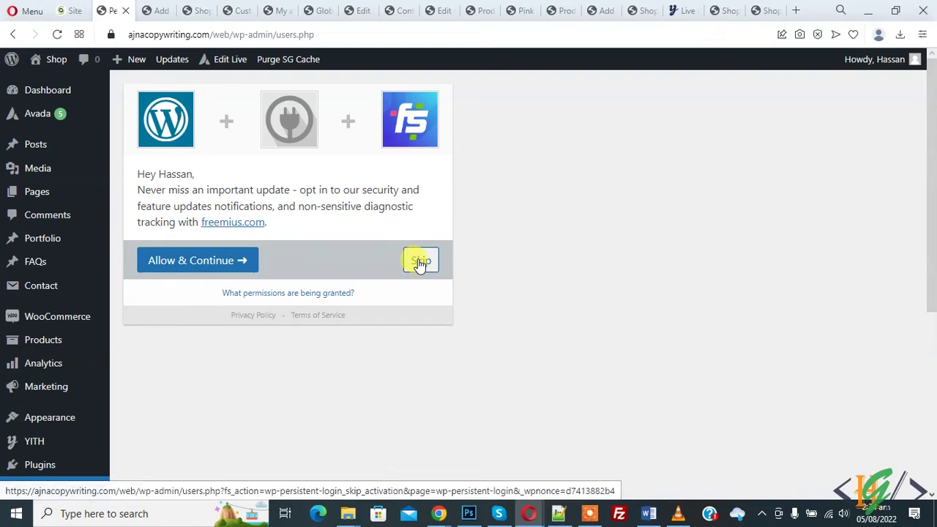
Allow the plugin's security and feature update opt-in and review its Dashboard page under Users
click(187, 263)
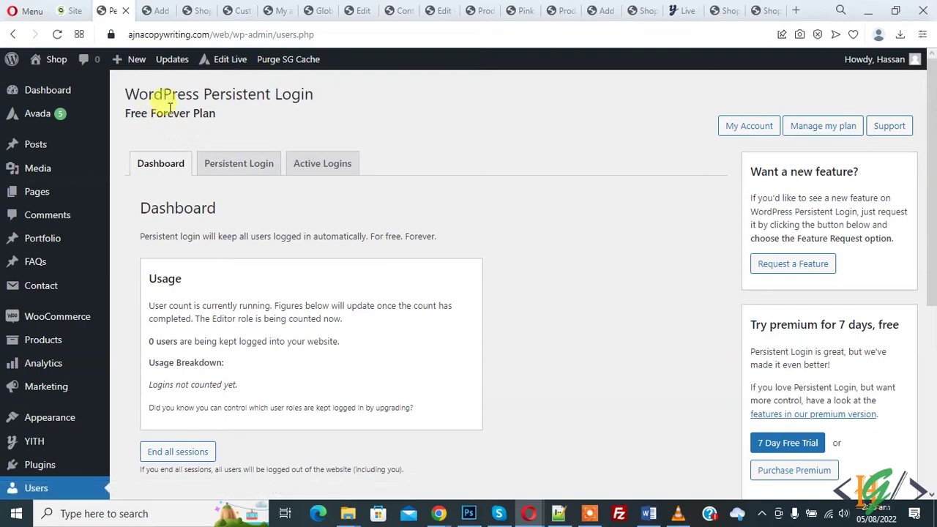
scroll(352, 176, down, 3)
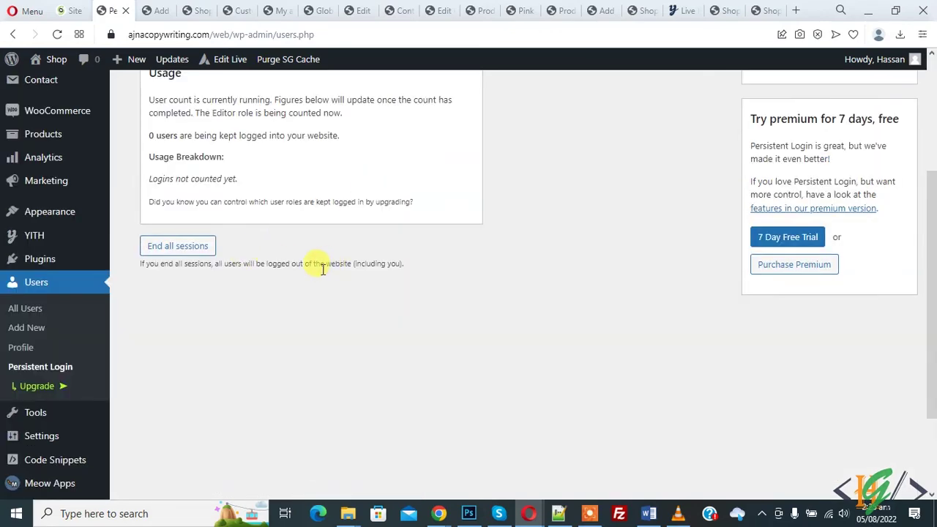
click(19, 366)
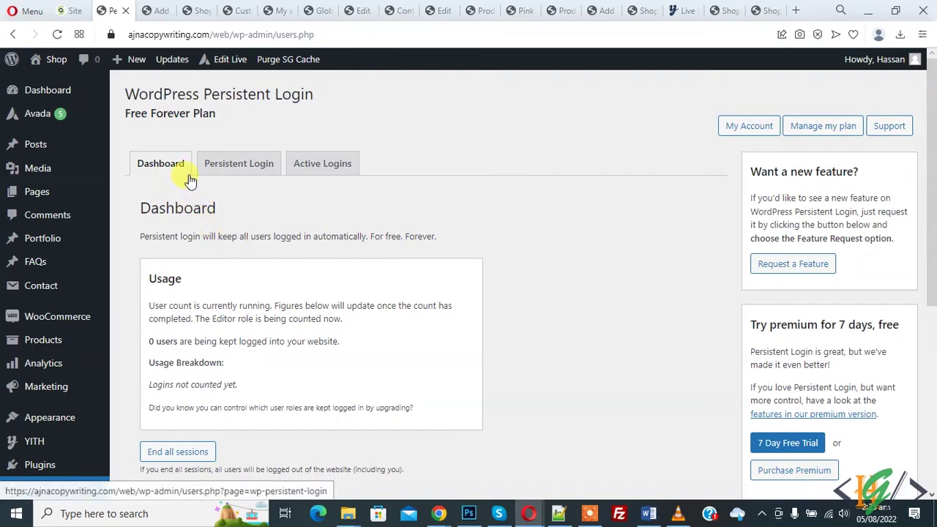
scroll(242, 265, down, 1)
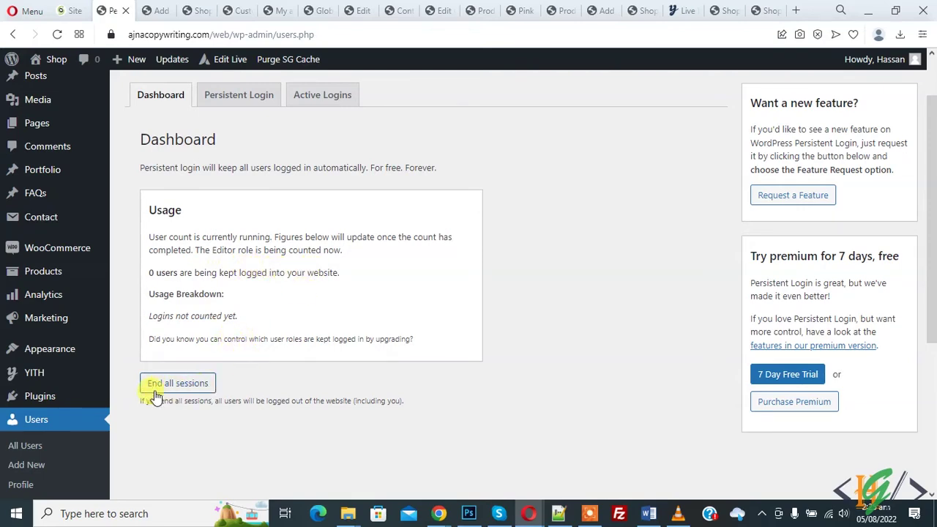
scroll(291, 375, up, 1)
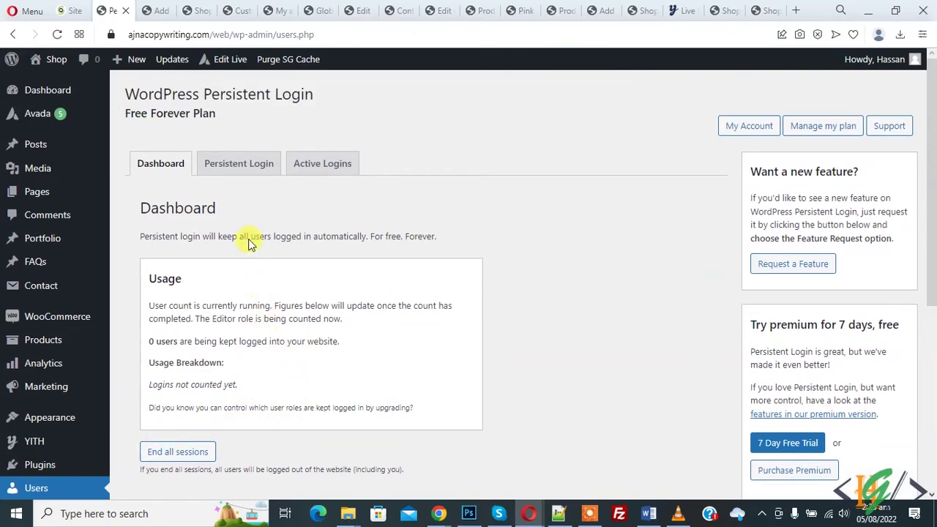
Review the Persistent Login settings, including how long users are kept logged in
click(244, 170)
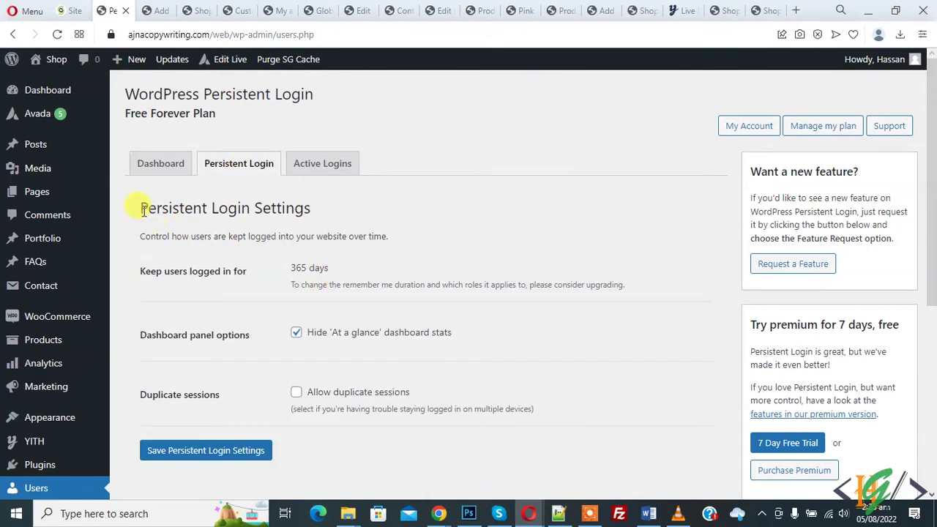
drag(143, 210, 312, 209)
click(145, 270)
drag(145, 271, 610, 285)
click(448, 240)
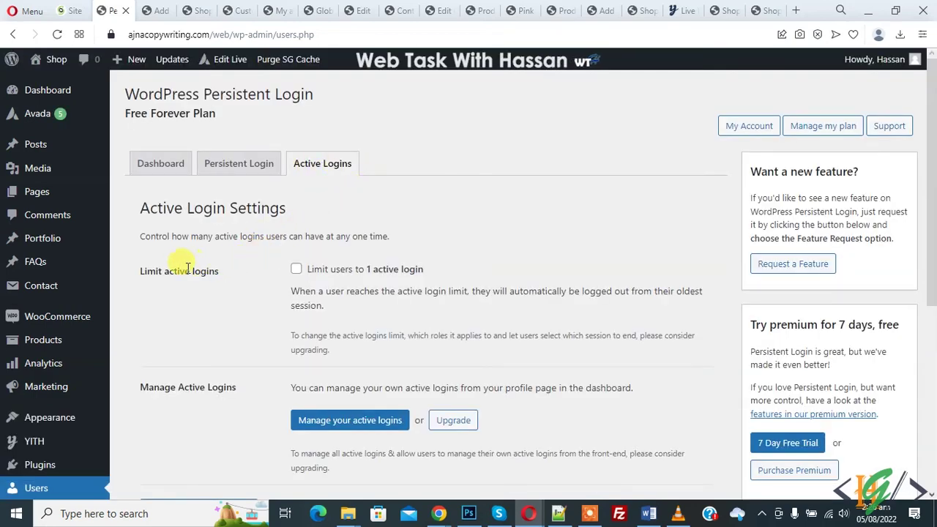
In the plugin's Active Logins settings, enable limiting users to 1 active login and save the settings
drag(140, 269, 212, 269)
click(278, 278)
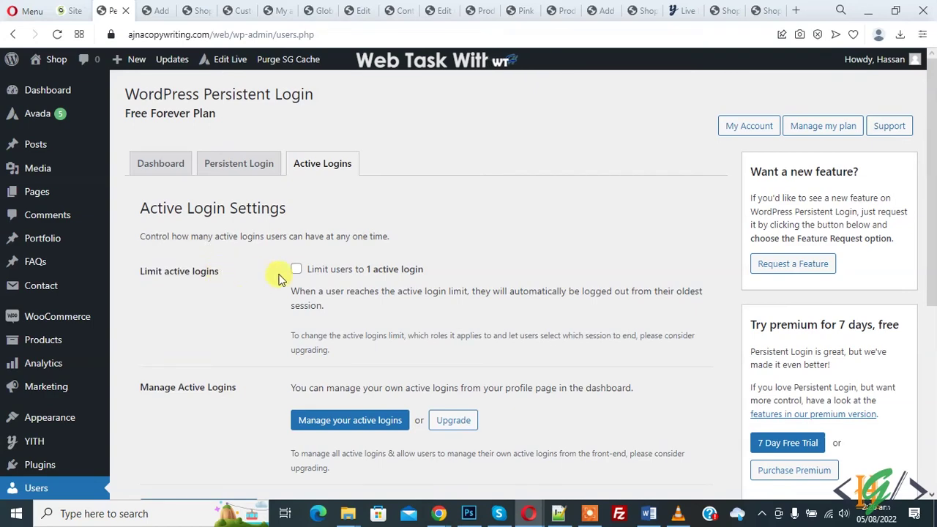
click(296, 269)
scroll(272, 317, down, 1)
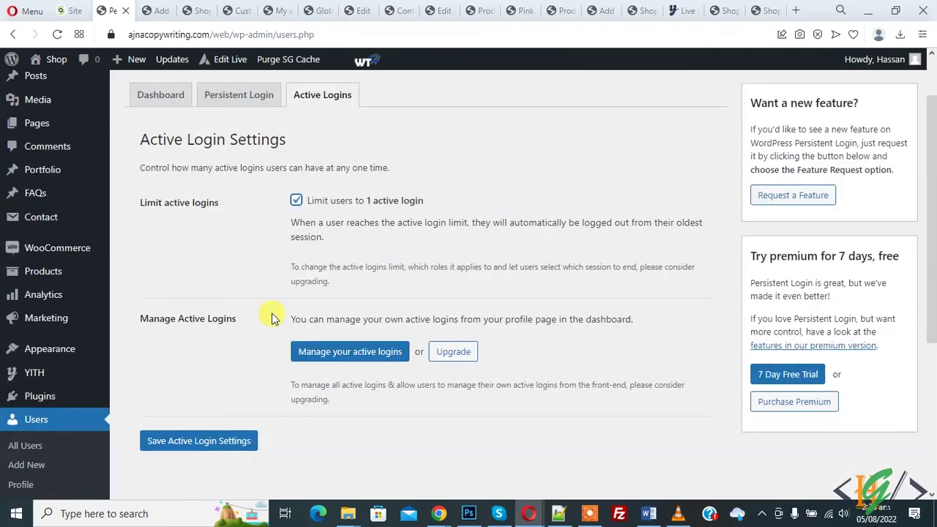
click(248, 276)
click(228, 440)
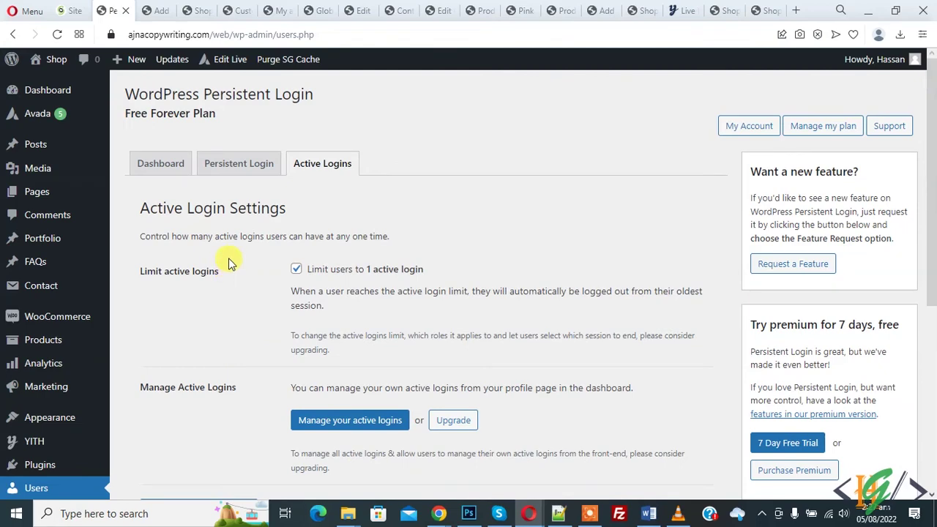
Switch to the SiteGround File Manager and open functions.php from the Avada theme folder for editing
click(73, 10)
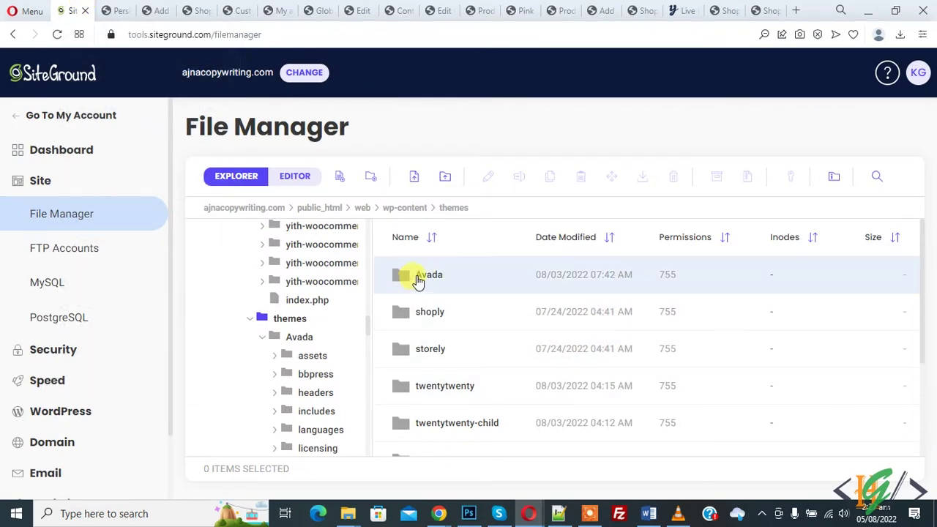
double_click(481, 282)
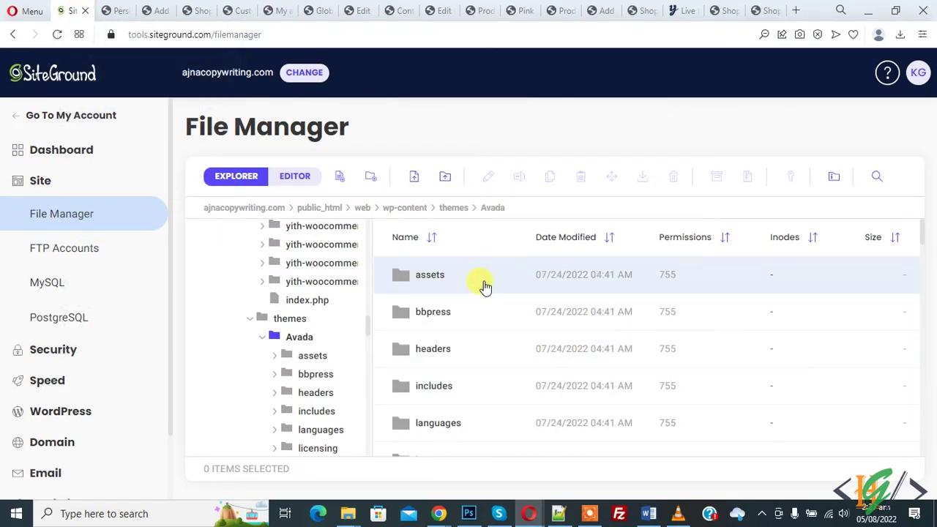
scroll(479, 289, down, 3)
scroll(480, 293, down, 10)
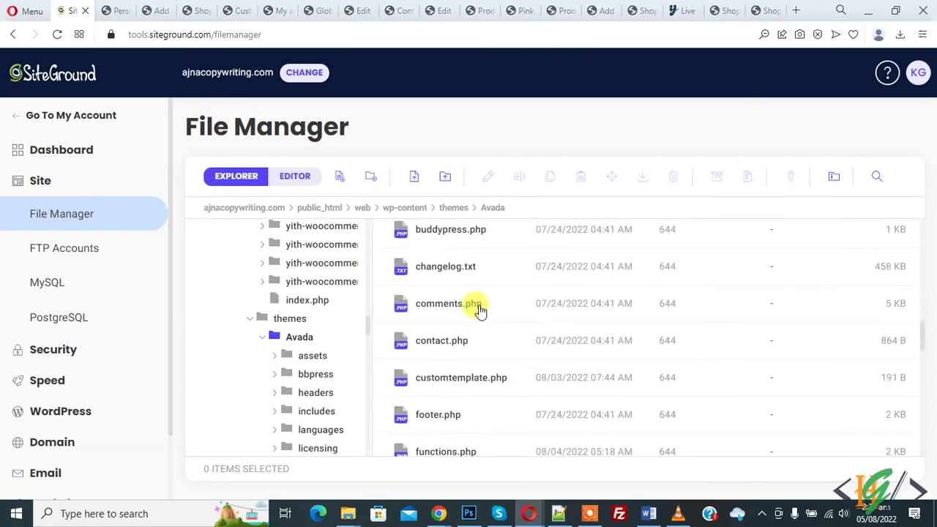
right_click(442, 324)
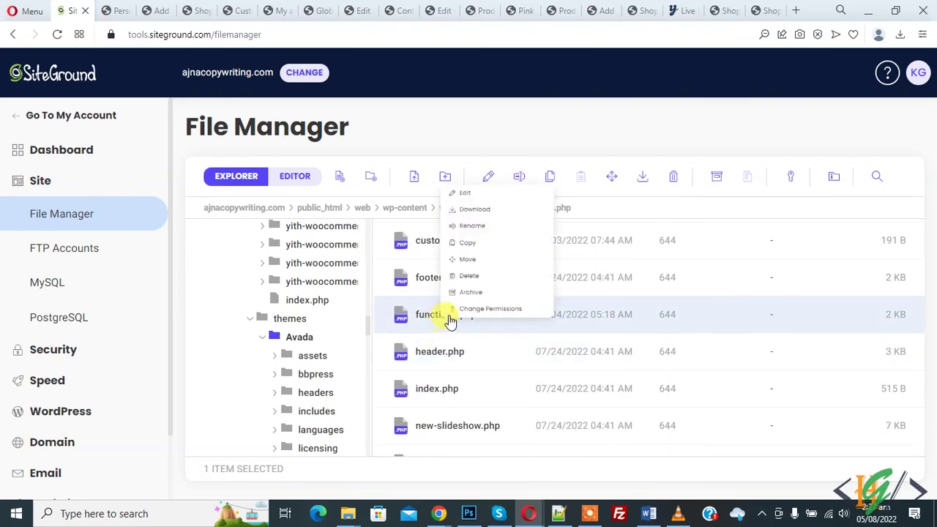
click(476, 141)
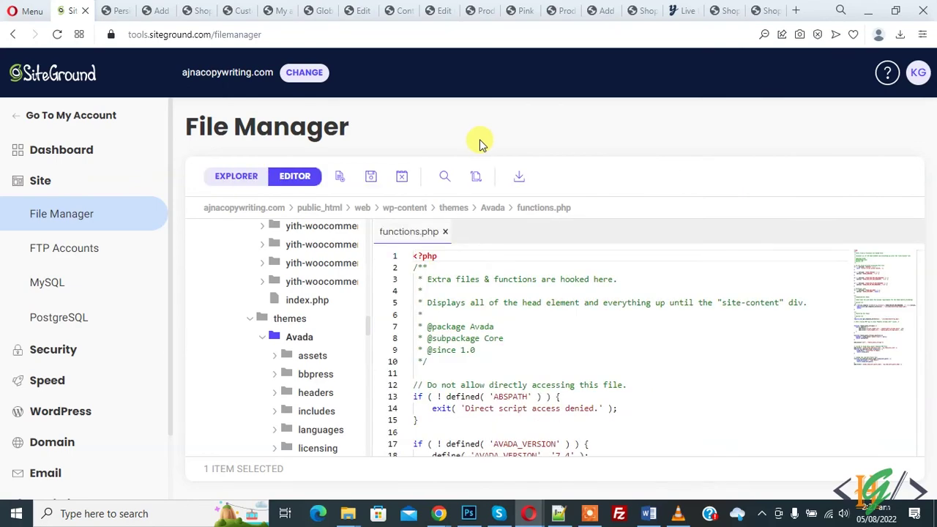
Append a keep_me_logged_in_for_1_year function returning 31556926 to the end of functions.php and hook it to the auth_cookie_expiration filter
scroll(597, 303, down, 5)
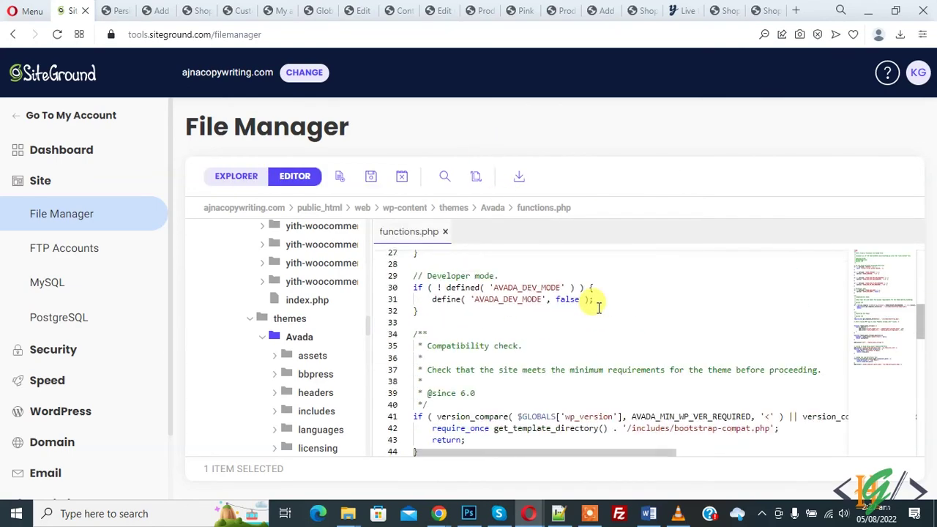
scroll(597, 306, down, 10)
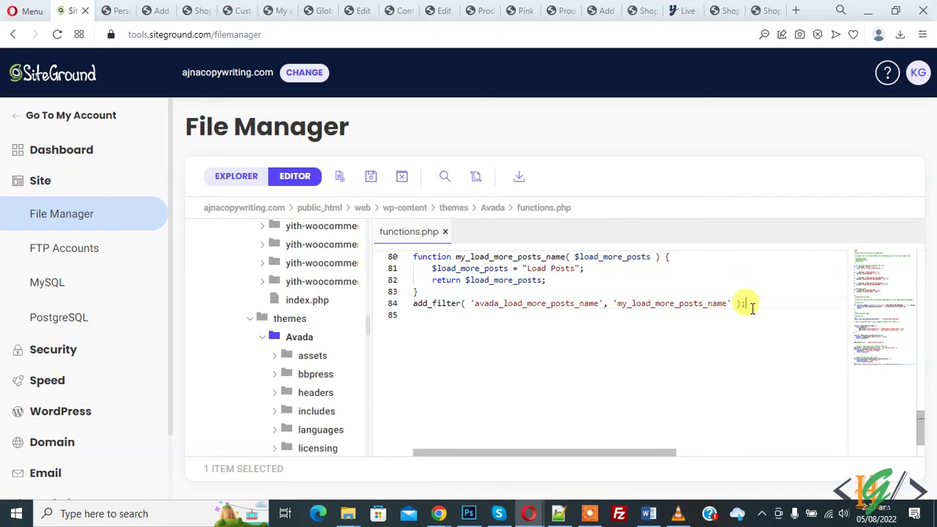
click(751, 308)
key(Return)
key(Return)
text(function keep_me_logged_in_for_1_year( $expirein ) { return 31556926; // 1 year in seconds } add_filter( 'auth_cookie_expiration', 'keep_me_logged_in_for_1_year' );)
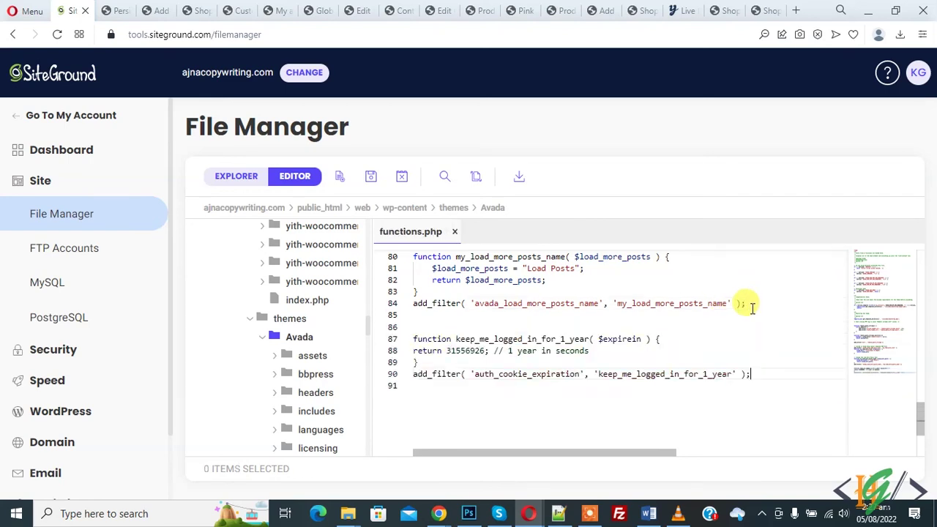
Examine the added login function at a larger zoom, including its name, its duration in seconds and the filter line
drag(748, 373, 417, 335)
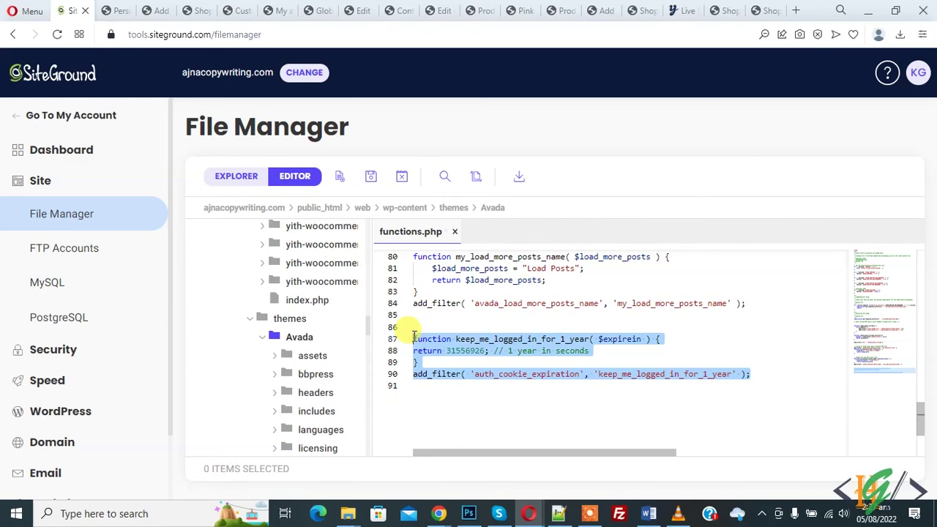
key(ctrl+plus)
key(ctrl+plus)
key(ctrl+plus)
drag(86, 284, 429, 284)
click(429, 284)
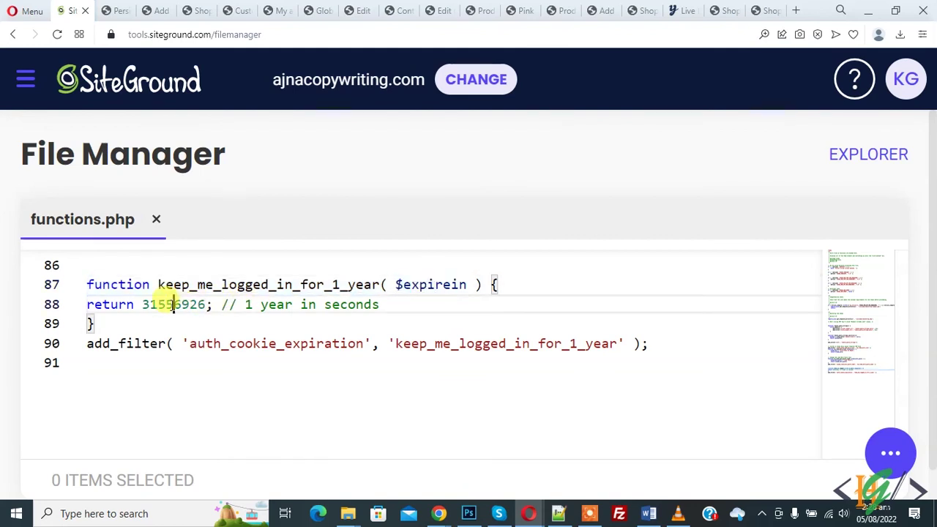
double_click(151, 303)
drag(239, 304, 378, 304)
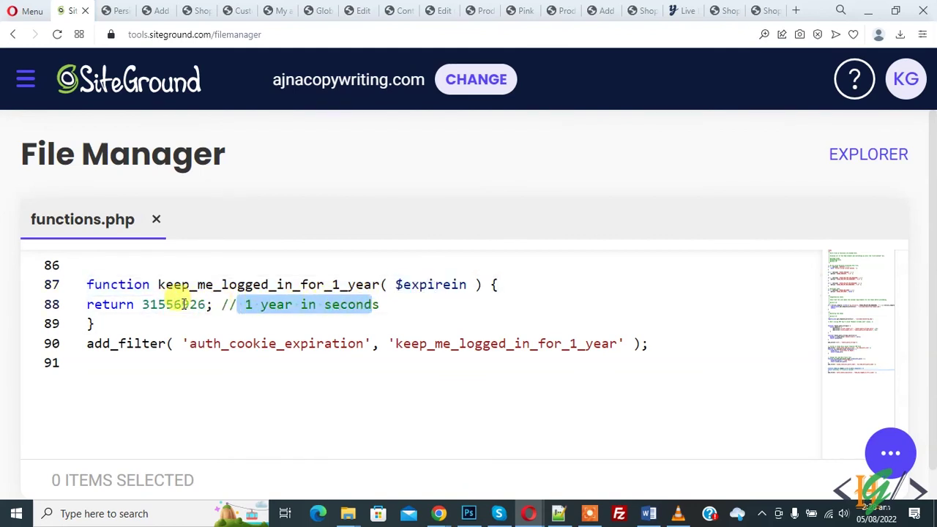
double_click(181, 306)
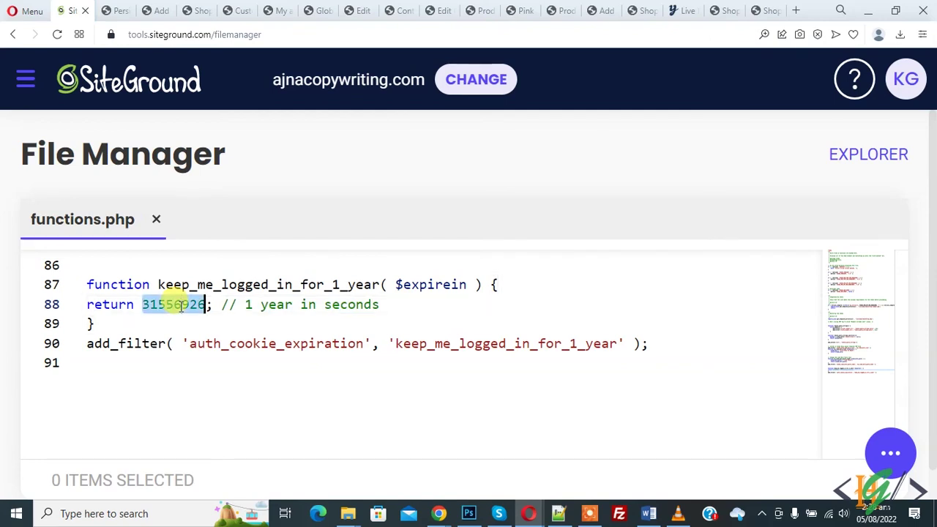
drag(87, 342, 303, 334)
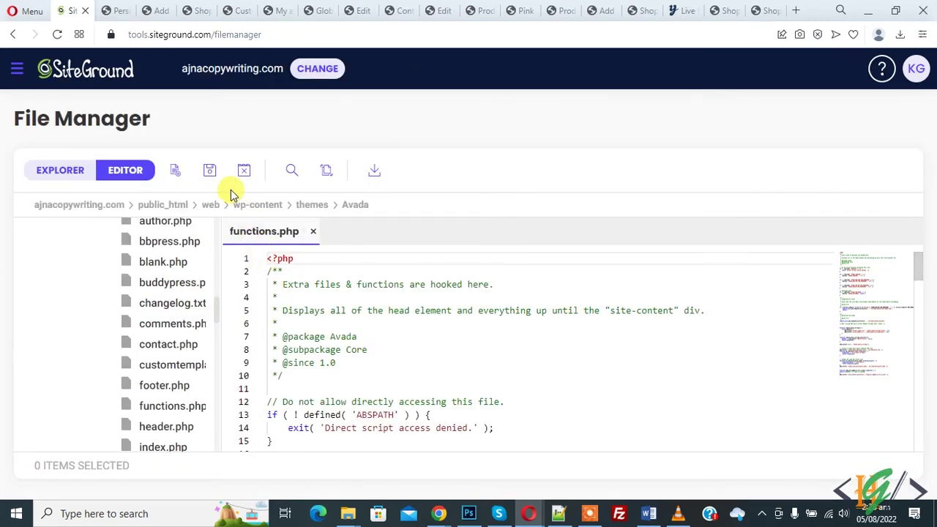
Save the edited functions.php file
click(212, 176)
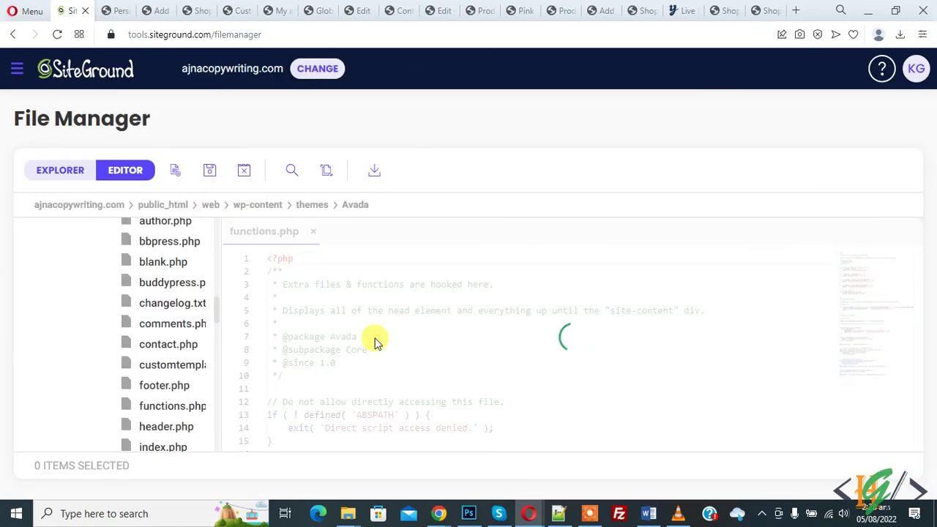